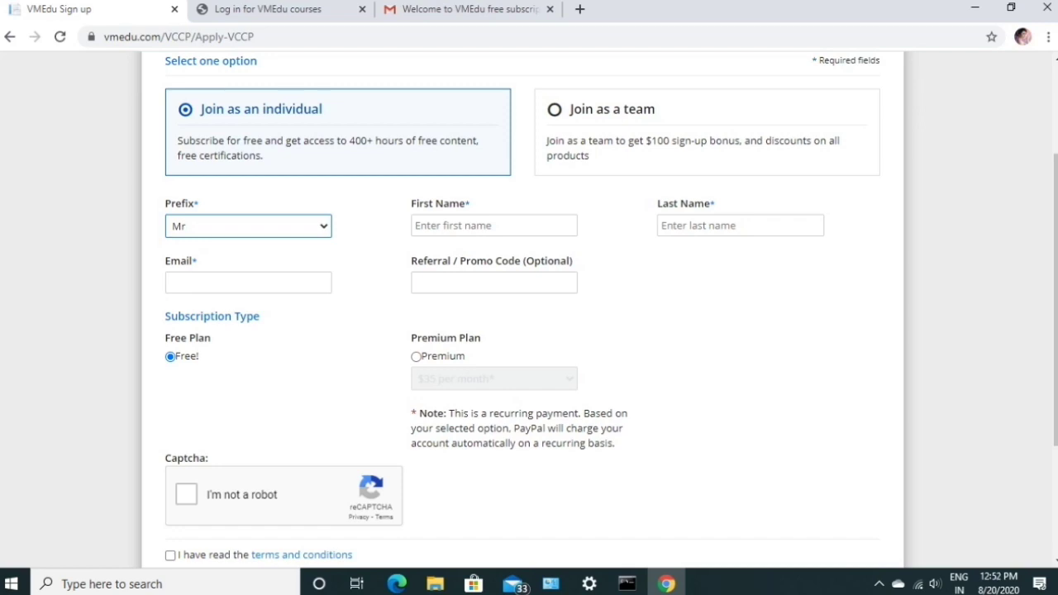
Complete the sign-up form with the captcha check, accepted terms, the registrant's first name, last name and email, and submit it
scroll(529, 314, down, 2)
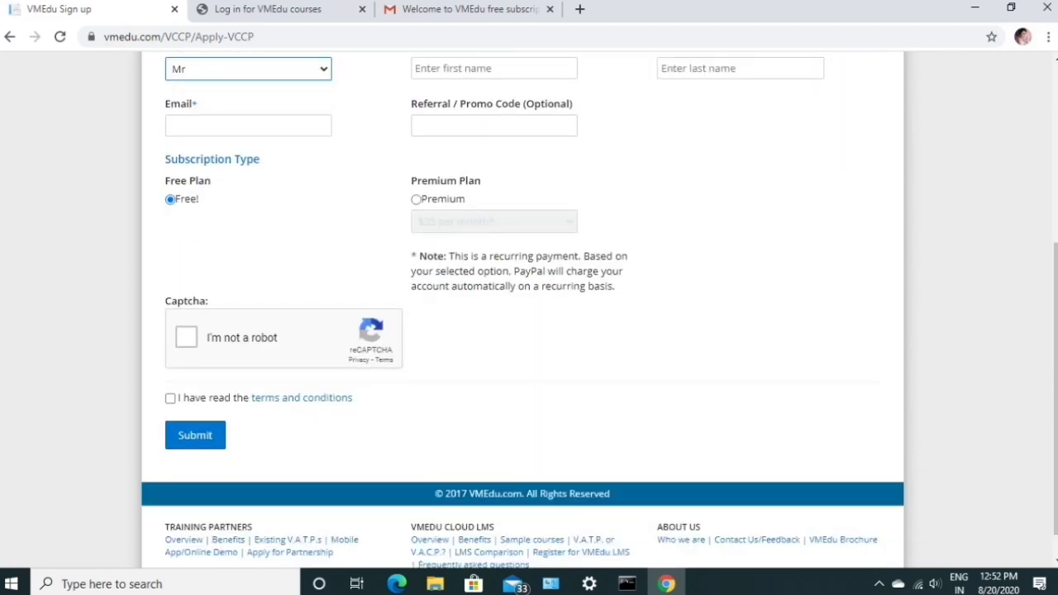
click(186, 337)
click(170, 398)
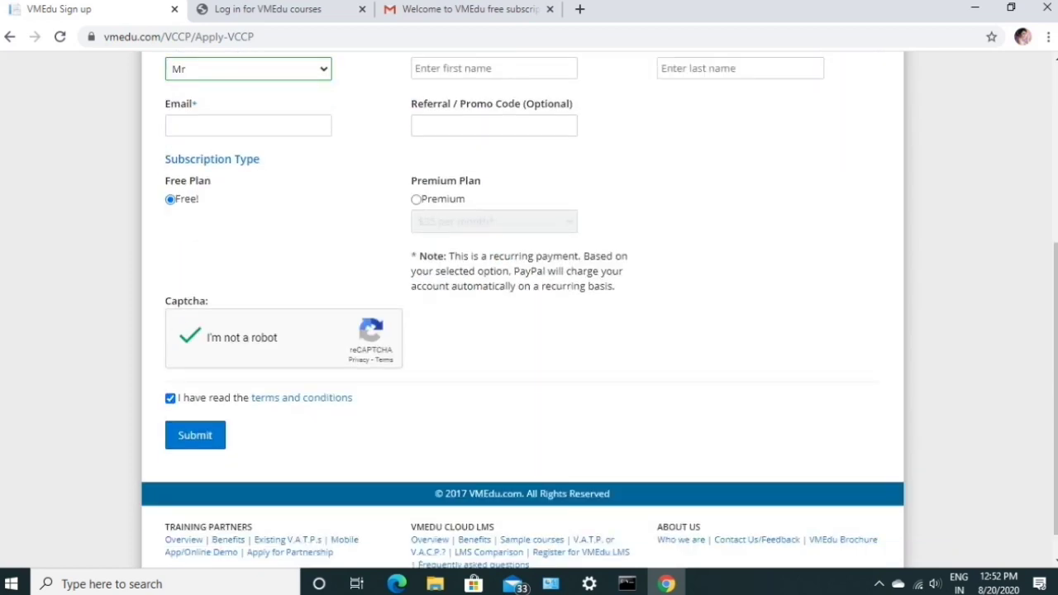
scroll(523, 309, up, 2)
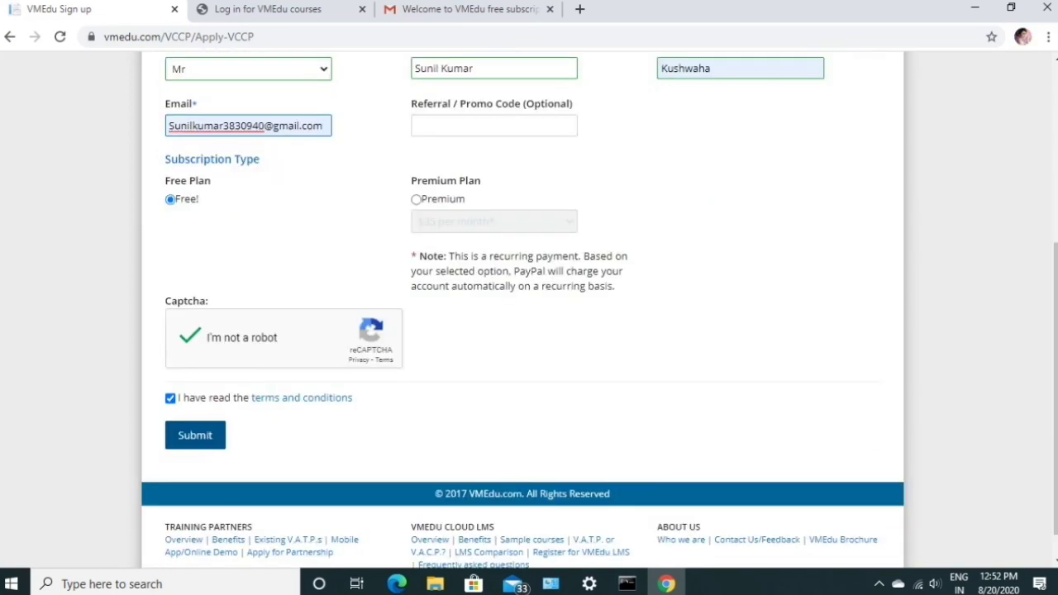
key(Return)
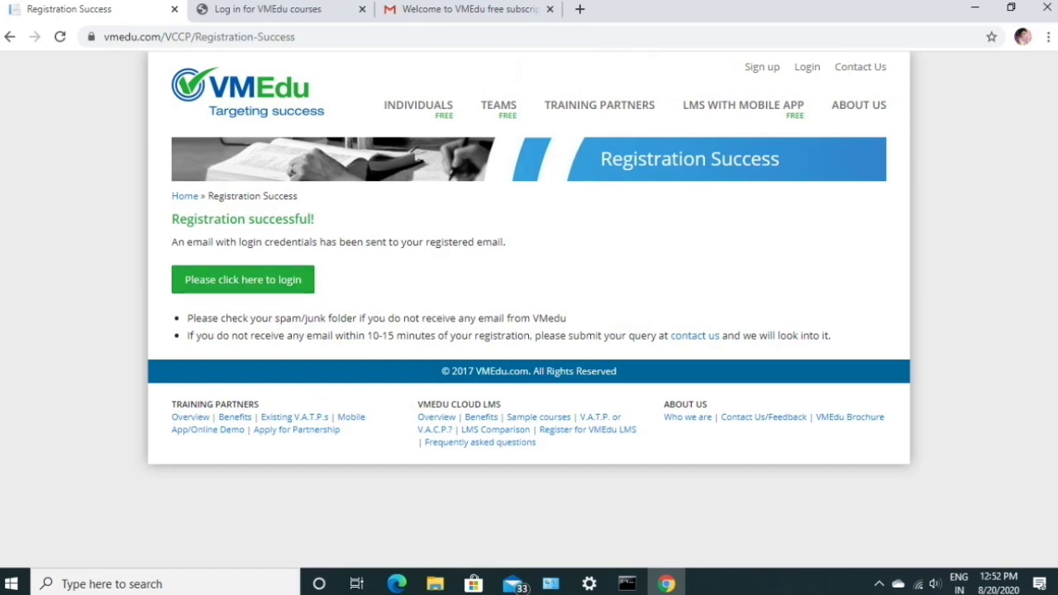
Open the VMEdu login page from the registration confirmation and enter the registered email as the username
click(243, 279)
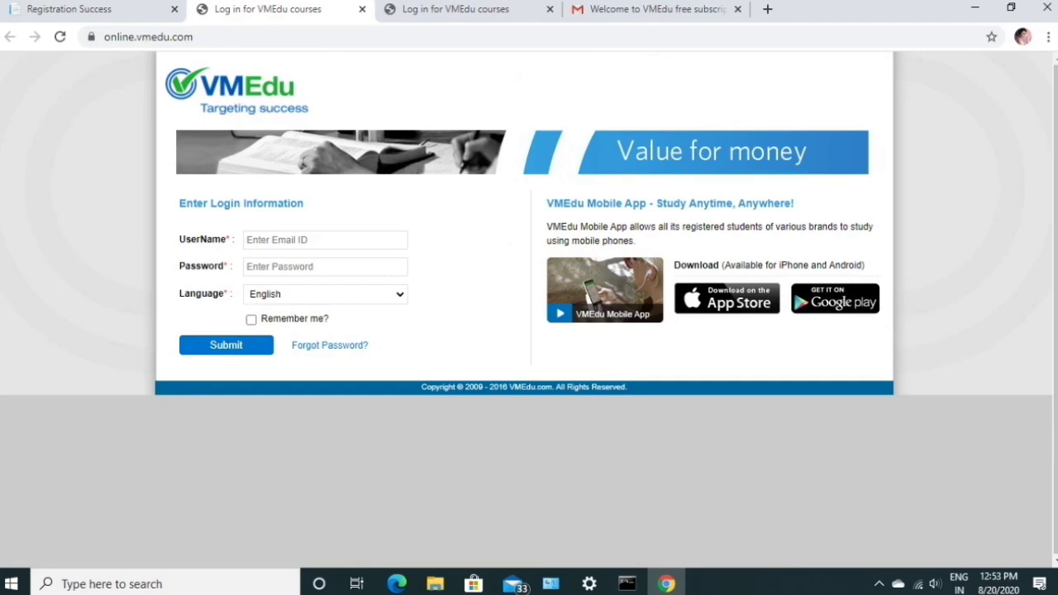
click(325, 240)
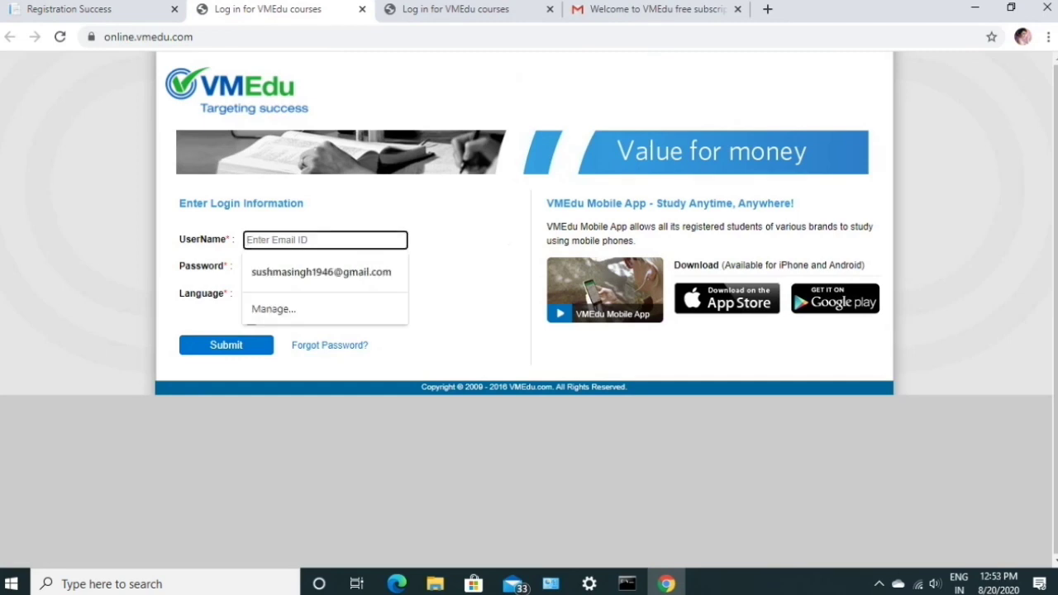
text(Sunilk)
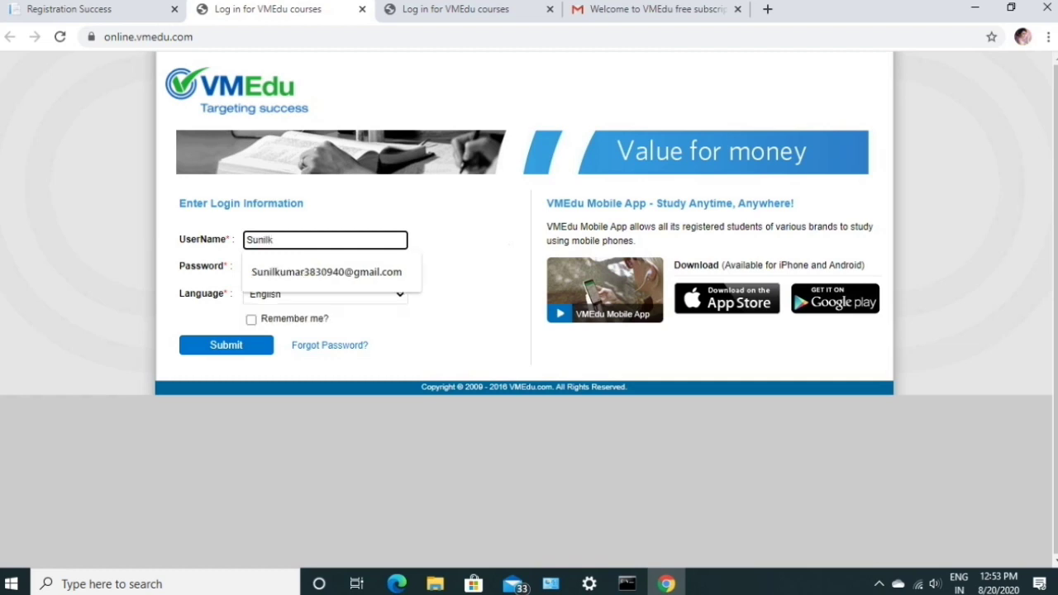
key(Down)
key(Return)
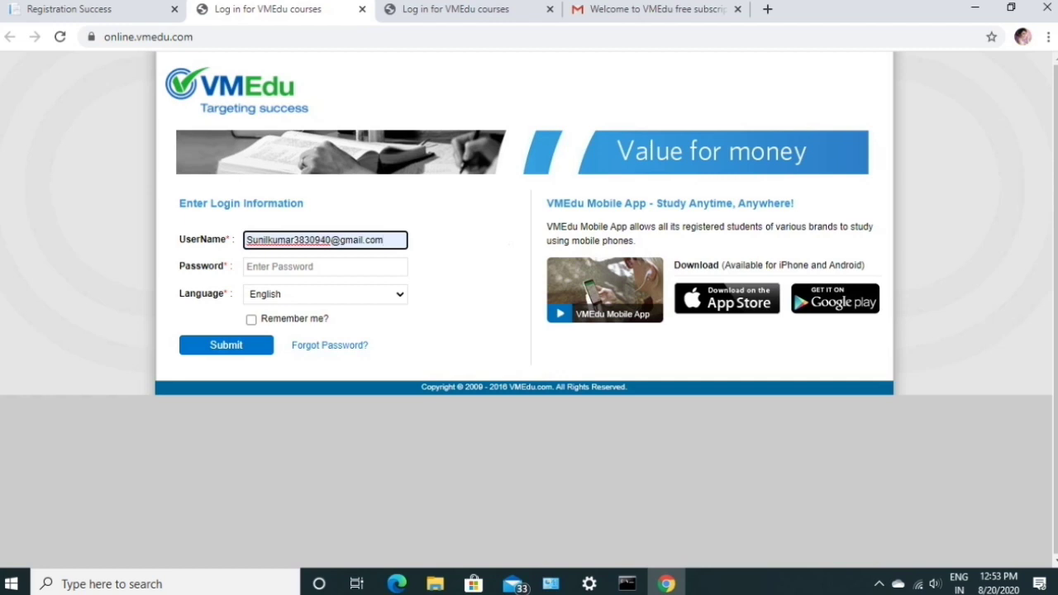
click(325, 267)
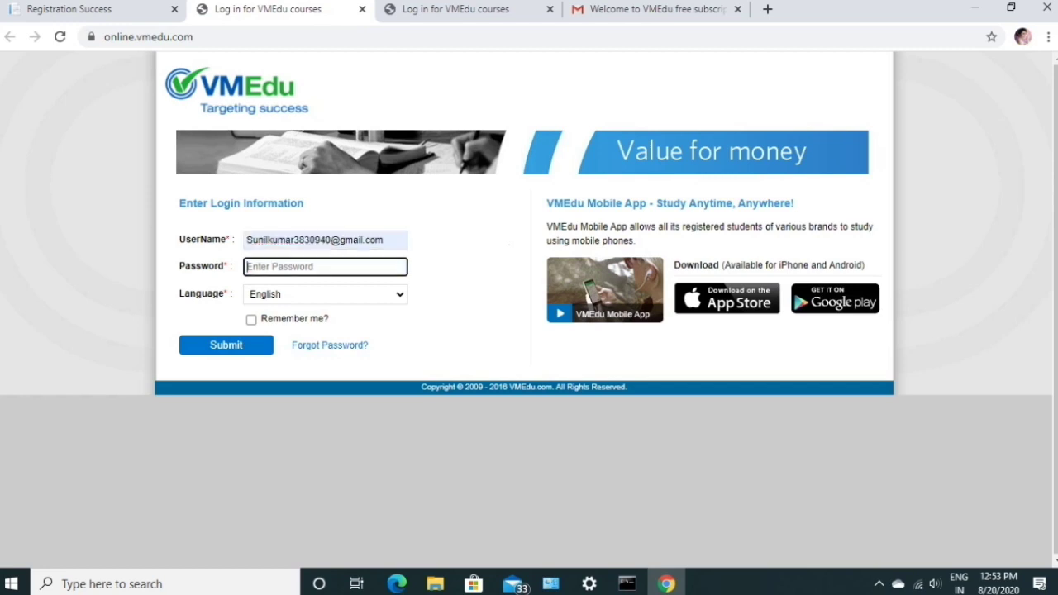
Switch to Gmail and look up the login credentials in the VMEdu welcome email
click(653, 9)
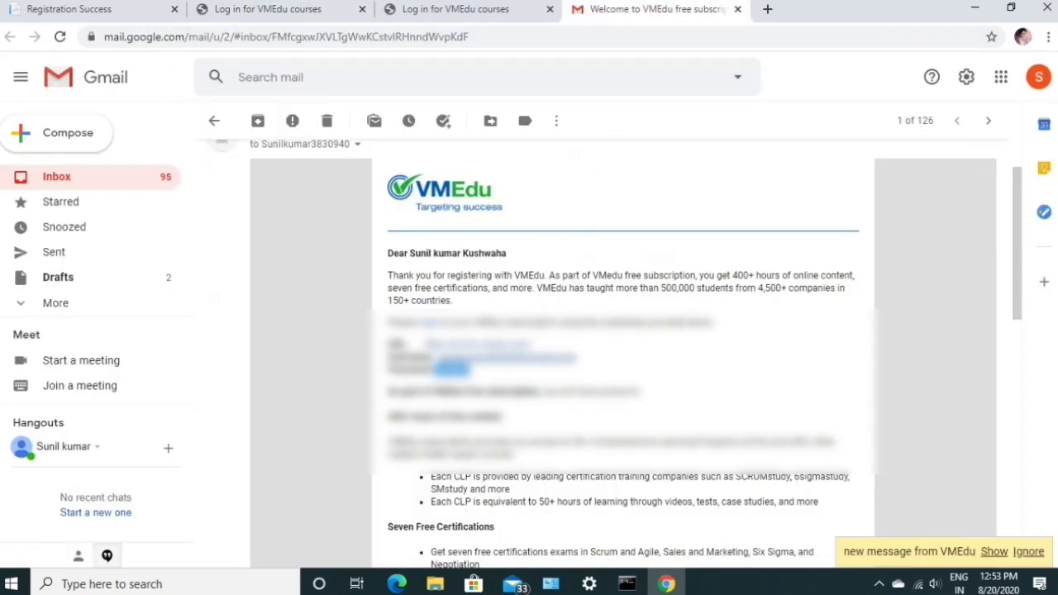
scroll(623, 347, up, 1)
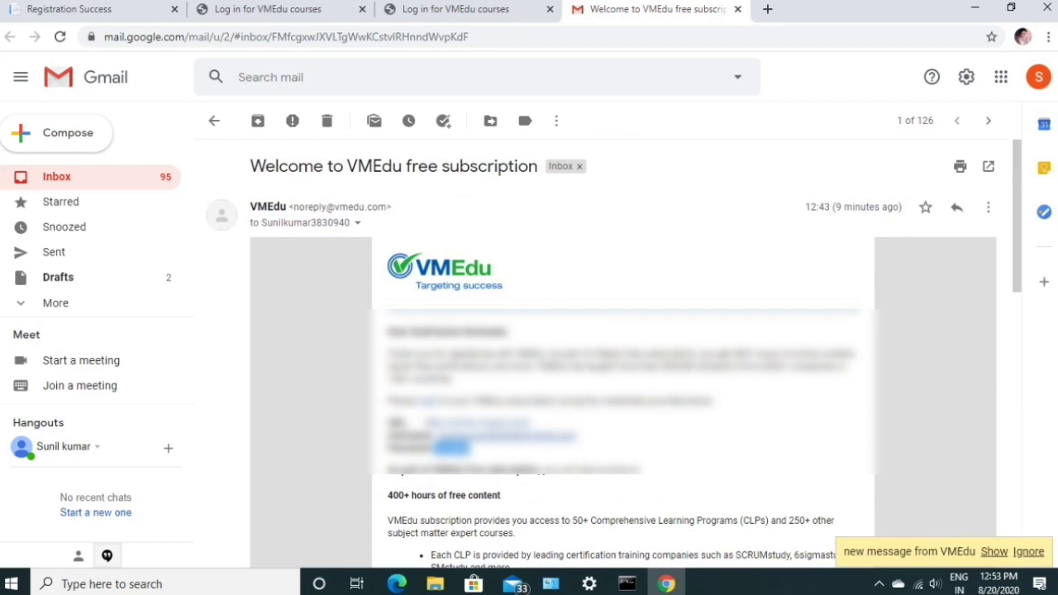
scroll(505, 357, down, 1)
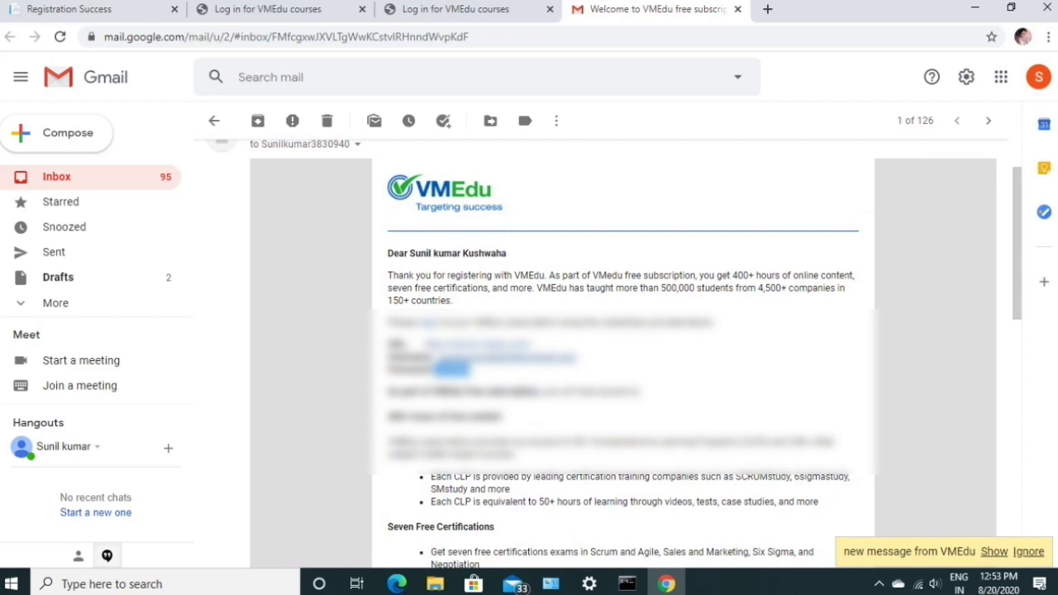
Log in to VMEdu on the already opened login page with the account password, with Remember me enabled
click(456, 9)
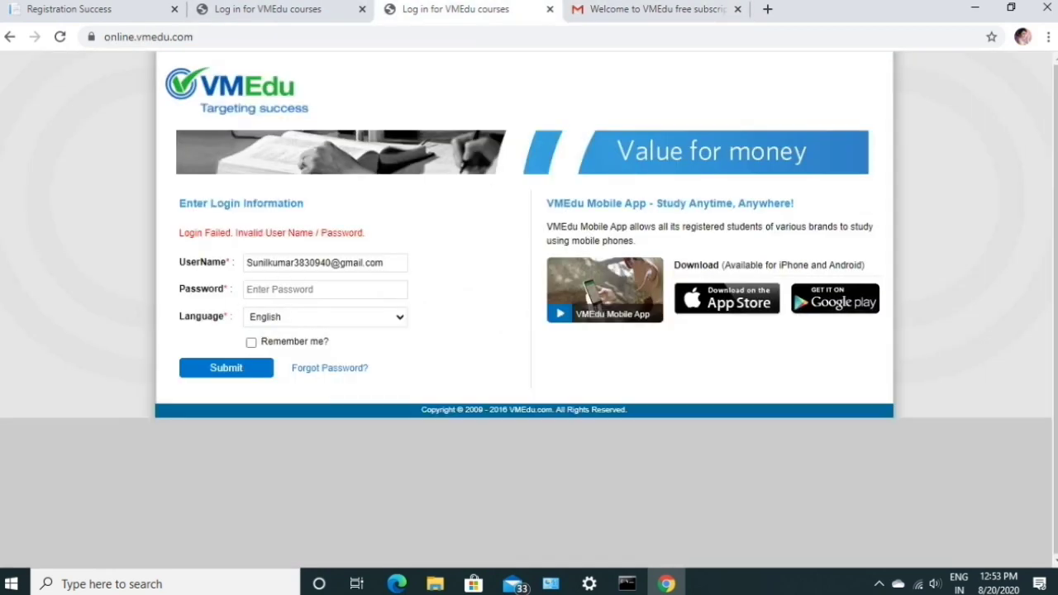
click(325, 290)
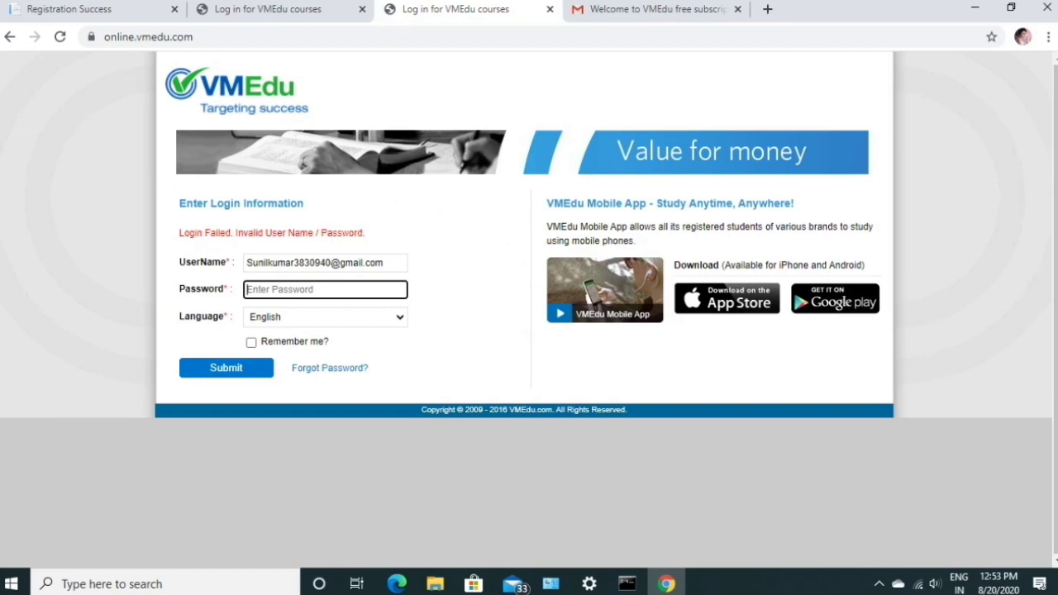
text(•••••••)
click(252, 342)
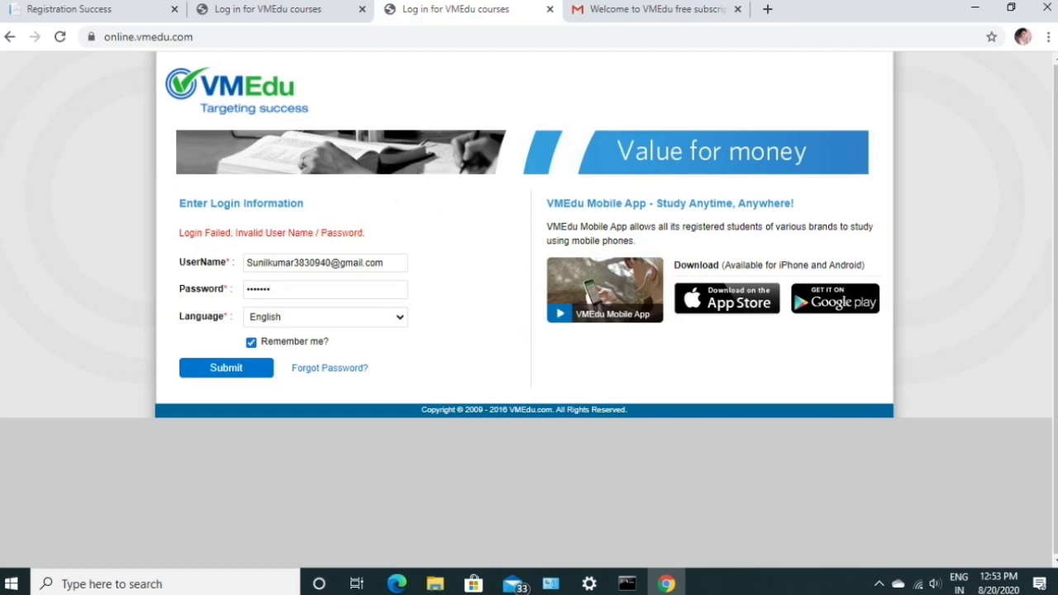
click(226, 368)
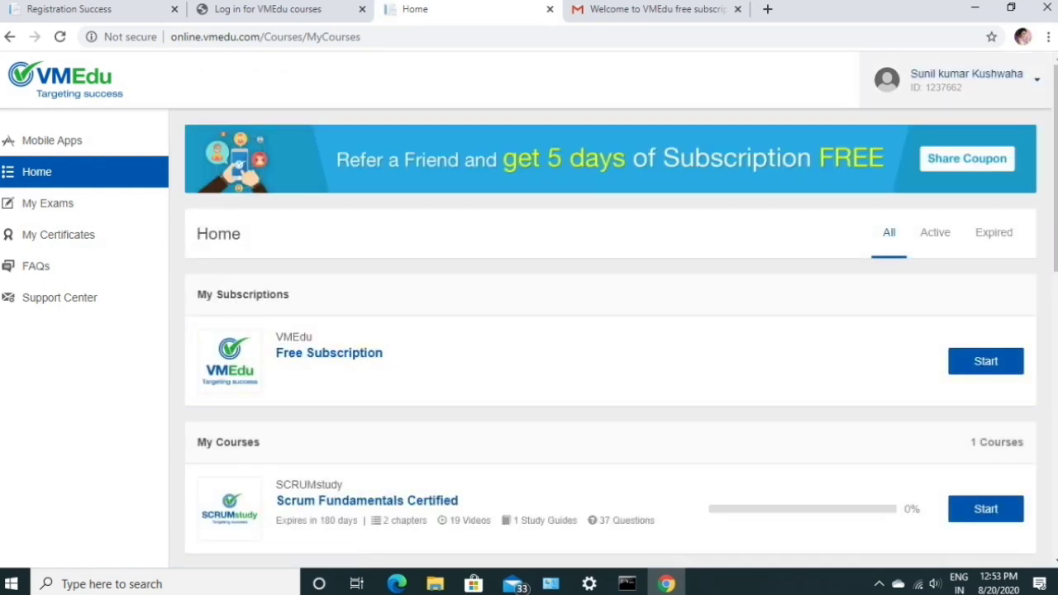
Examine the subscriptions, courses and free certifications listed on the account's home page
scroll(610, 347, down, 2)
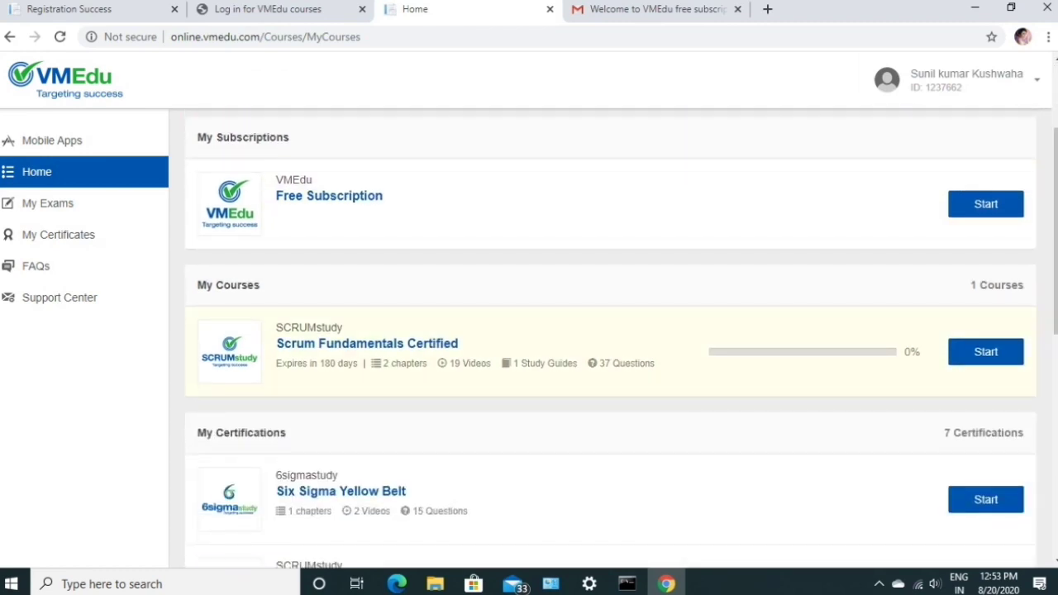
scroll(610, 347, down, 1)
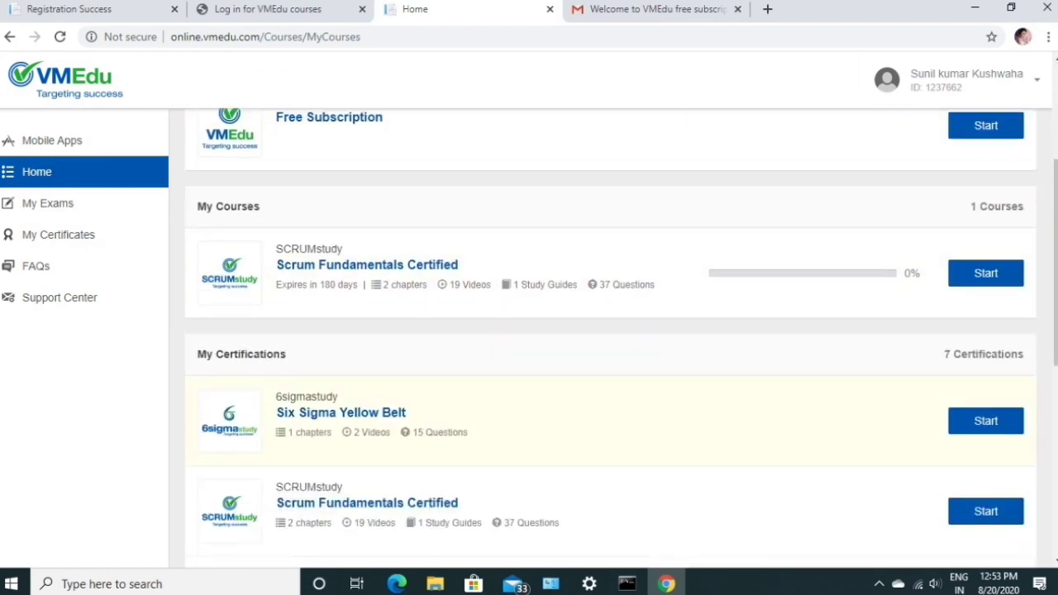
scroll(610, 347, down, 1)
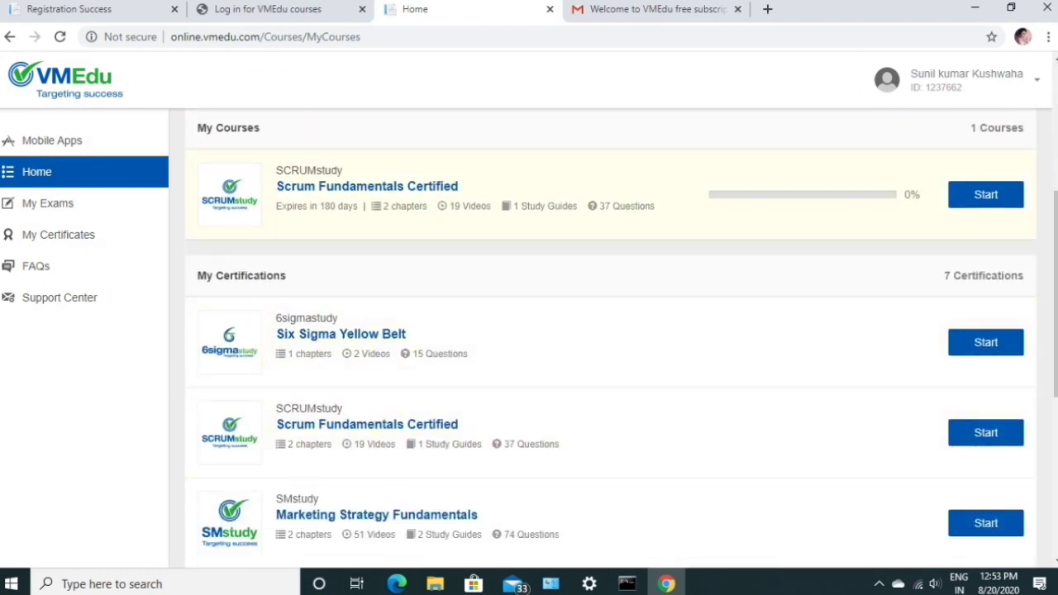
scroll(430, 330, down, 3)
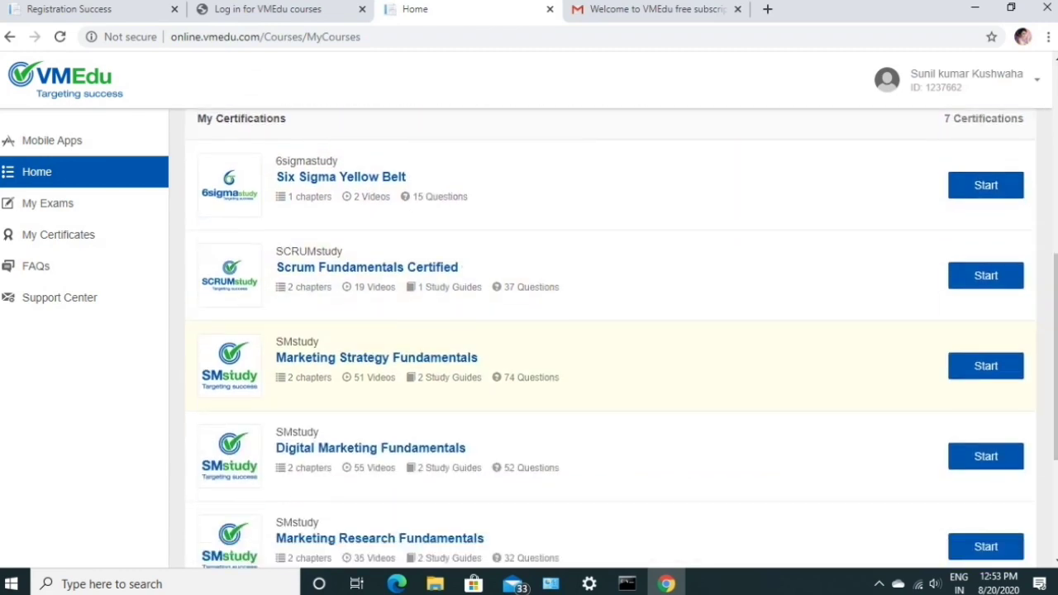
scroll(578, 381, up, 1)
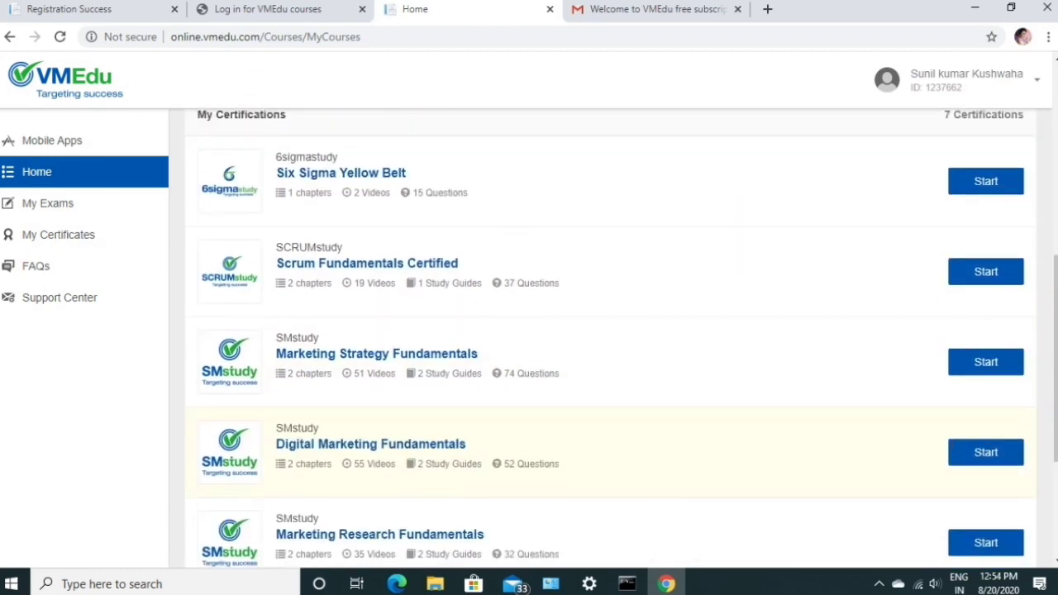
scroll(612, 389, down, 3)
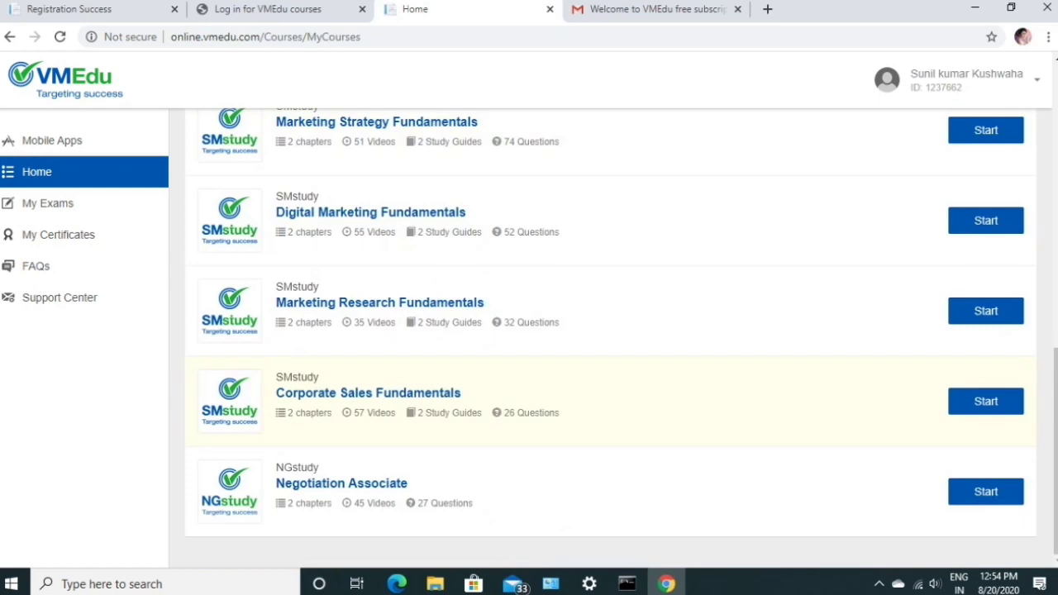
scroll(612, 405, up, 5)
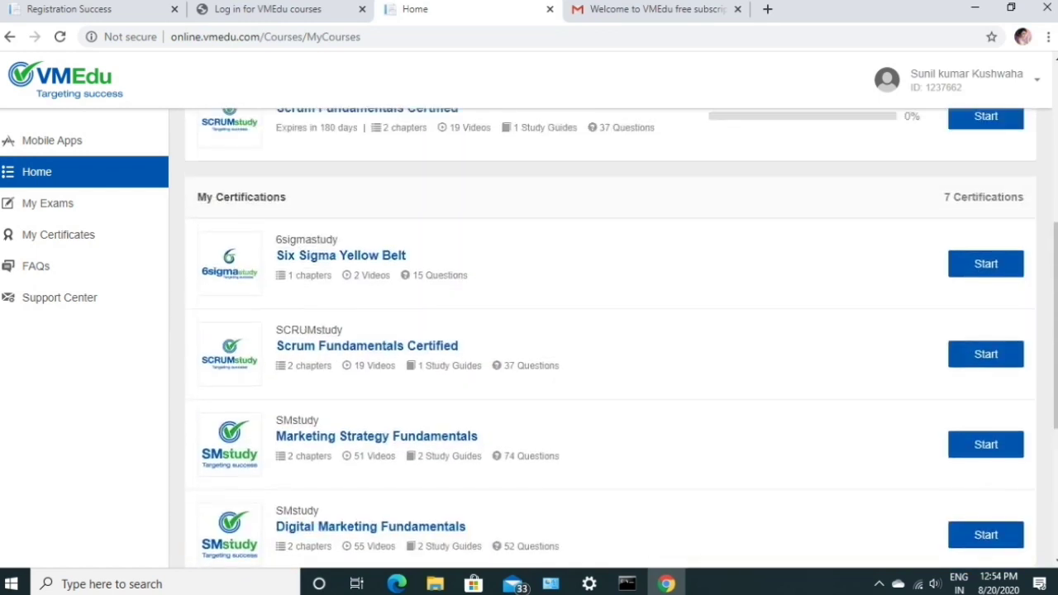
Open the My Exams list and find the certification exams that can be taken without buying them
click(47, 203)
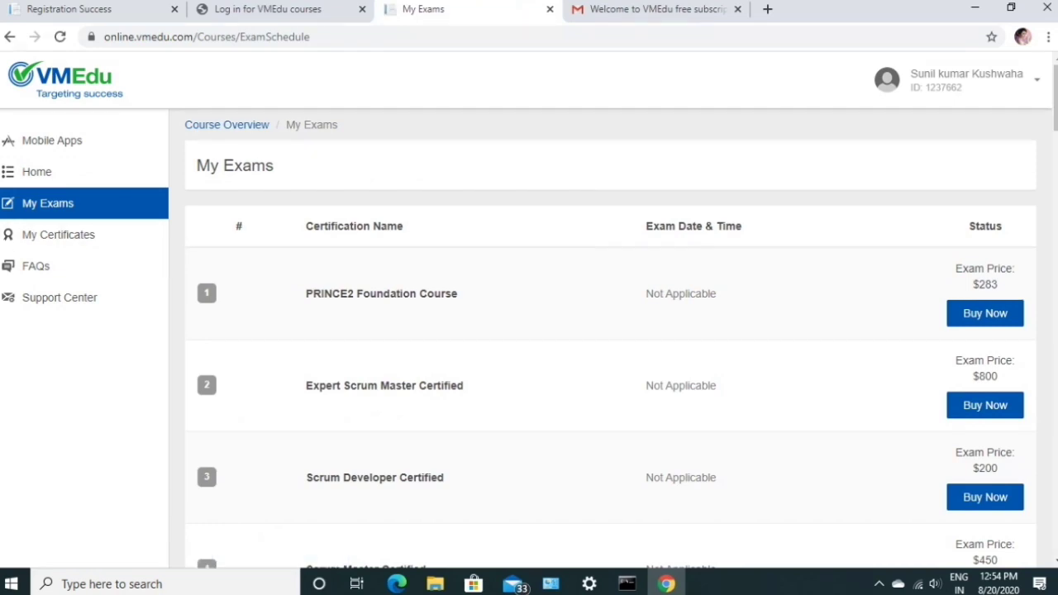
scroll(612, 339, down, 13)
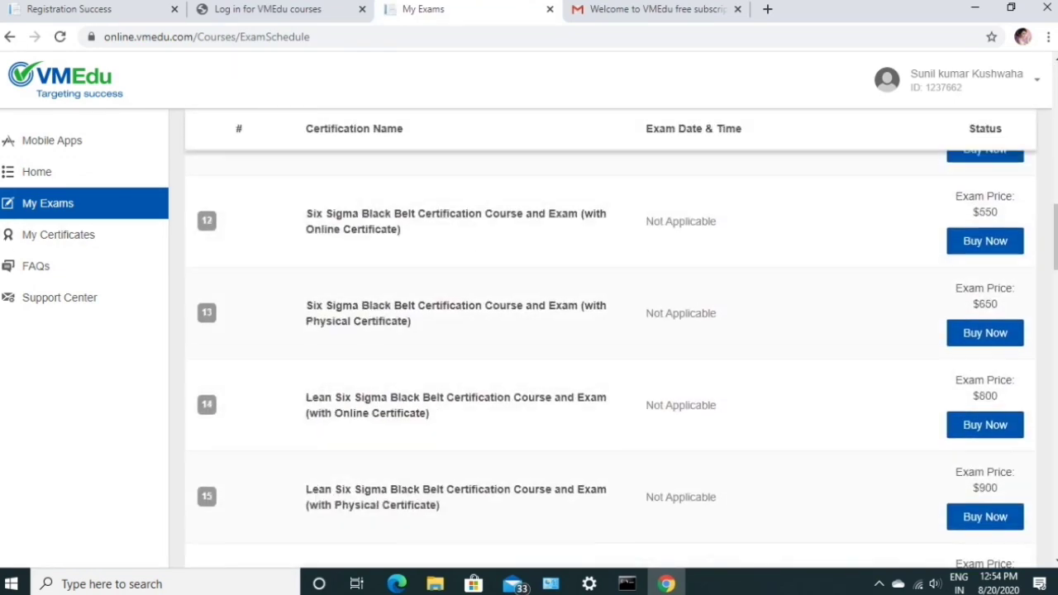
scroll(612, 339, down, 1)
scroll(612, 339, down, 18)
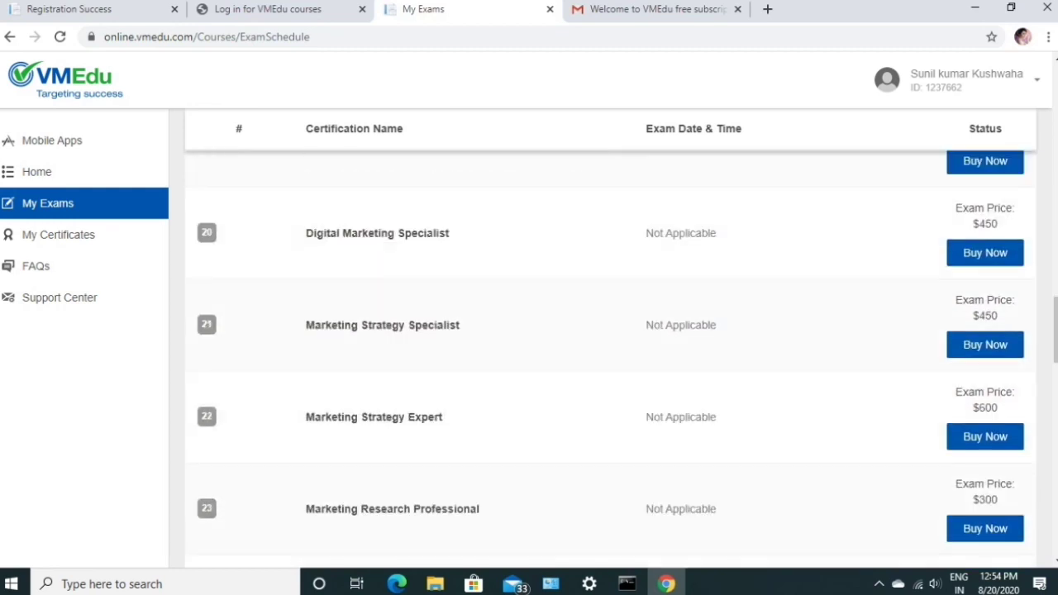
scroll(612, 339, down, 7)
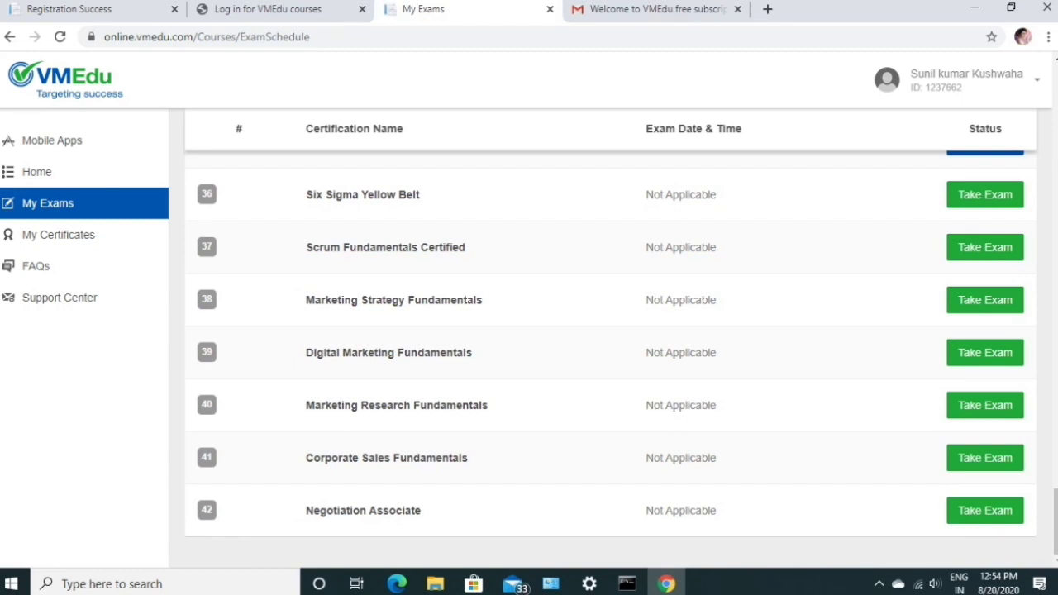
scroll(612, 339, up, 1)
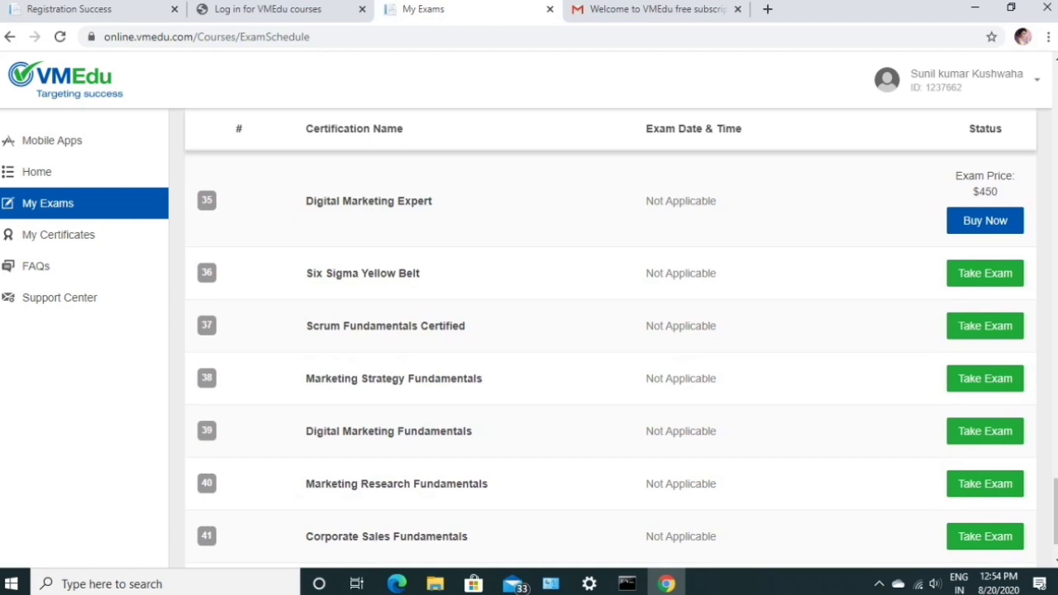
scroll(612, 339, down, 1)
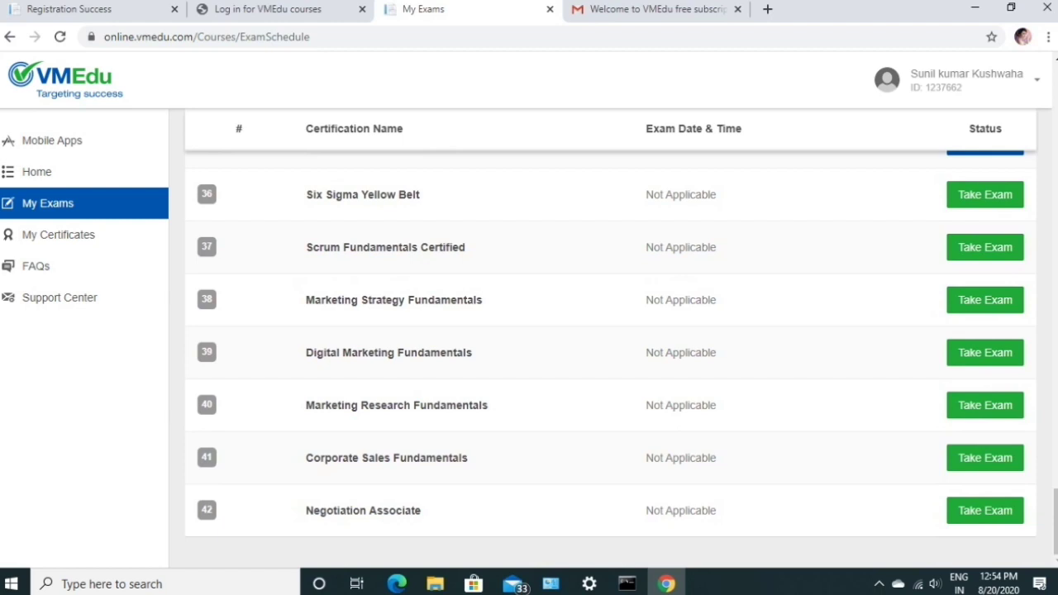
scroll(612, 339, up, 1)
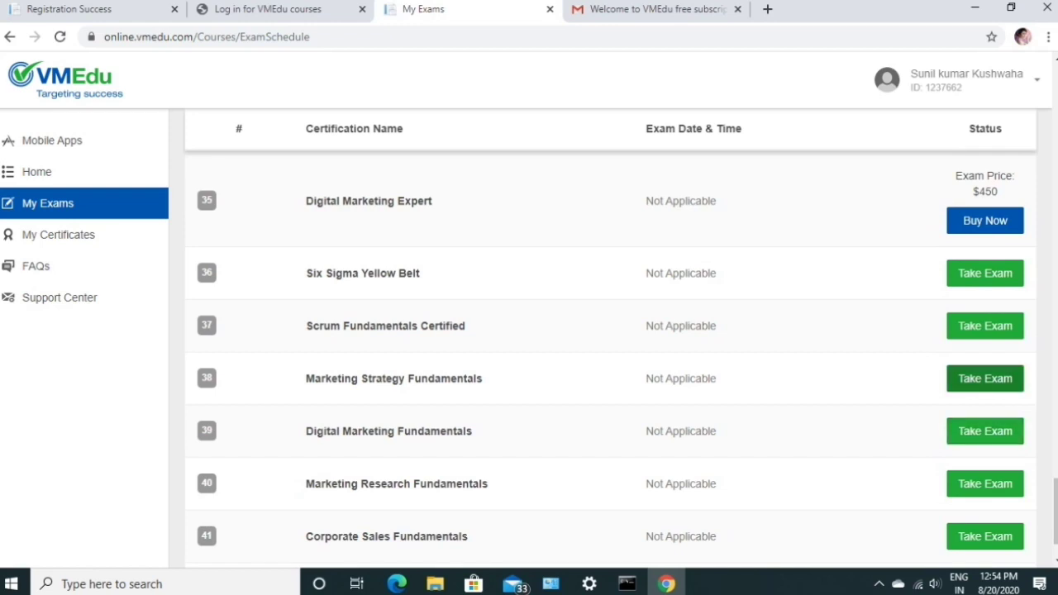
Start the Marketing Strategy Fundamentals exam in English and look through its overview of questions
click(984, 379)
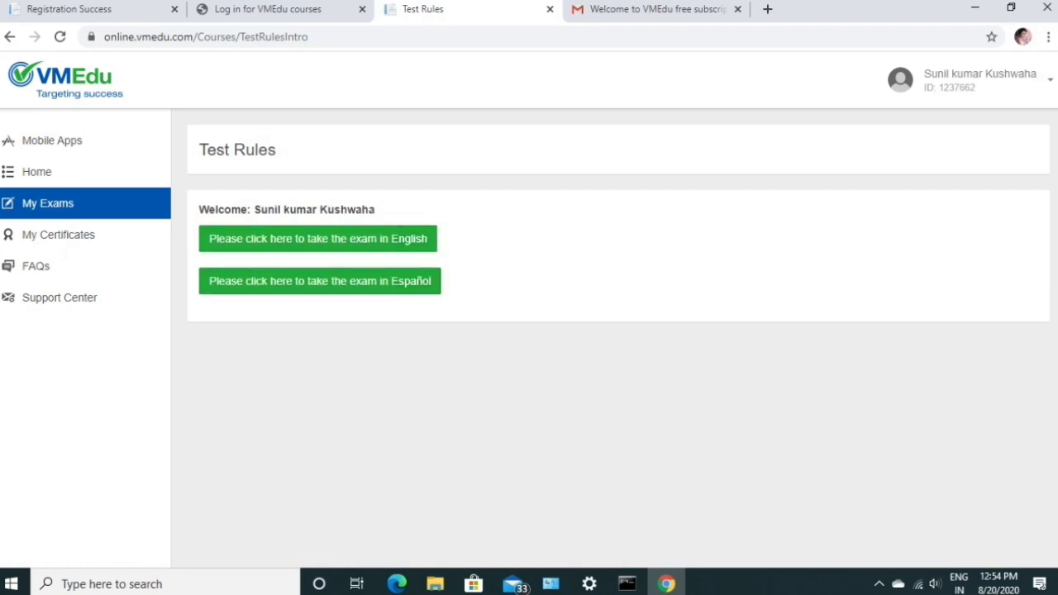
click(317, 238)
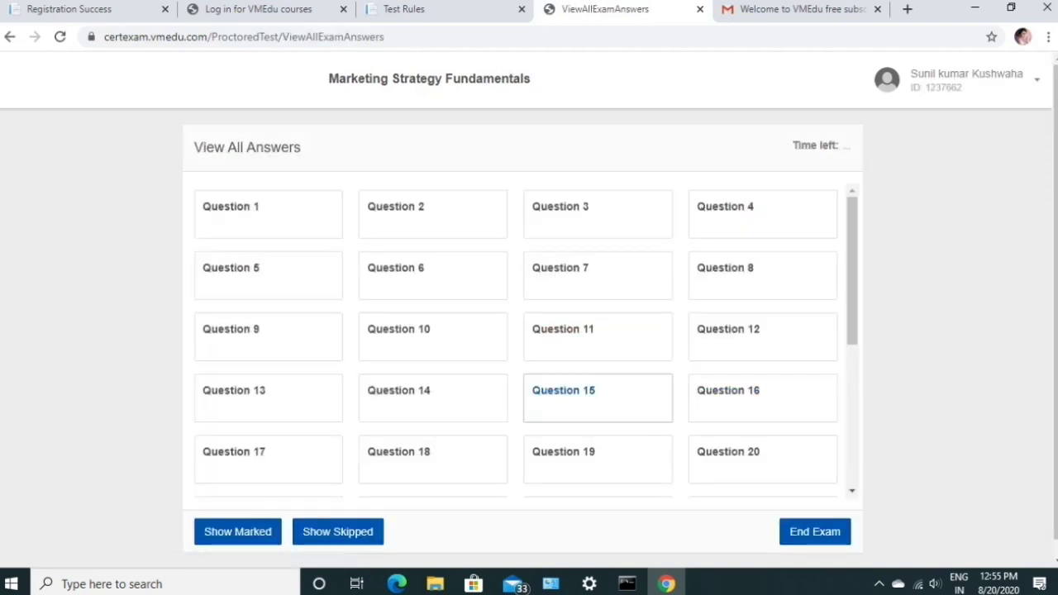
scroll(761, 405, down, 3)
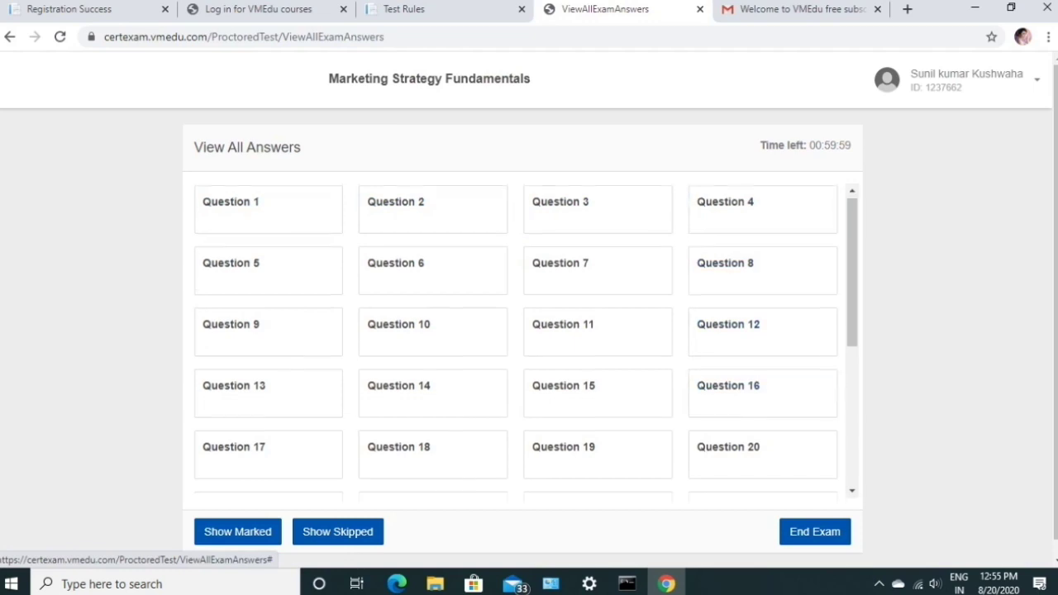
scroll(760, 406, down, 1)
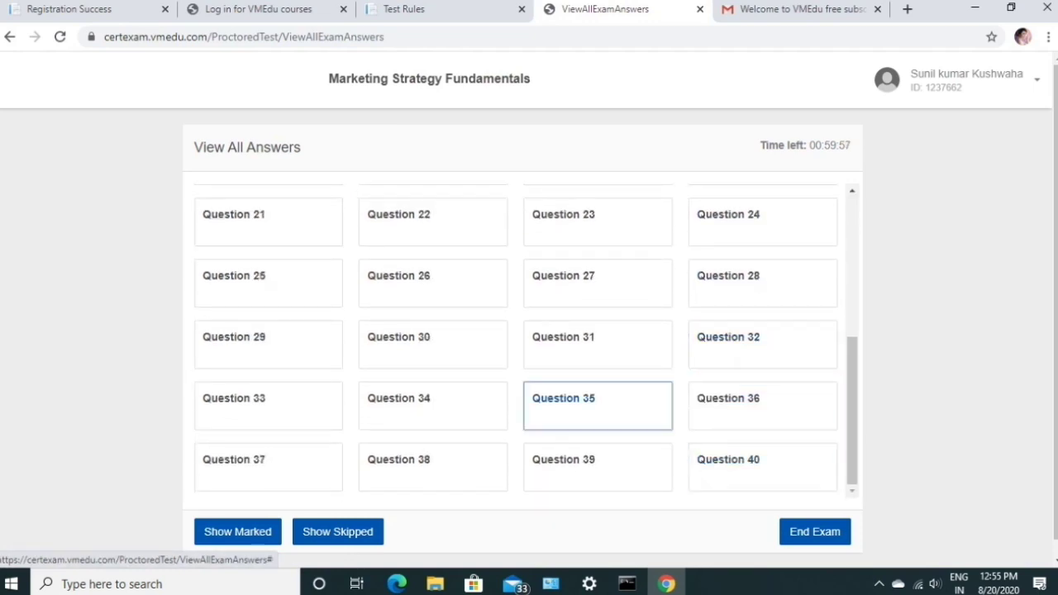
scroll(496, 347, up, 3)
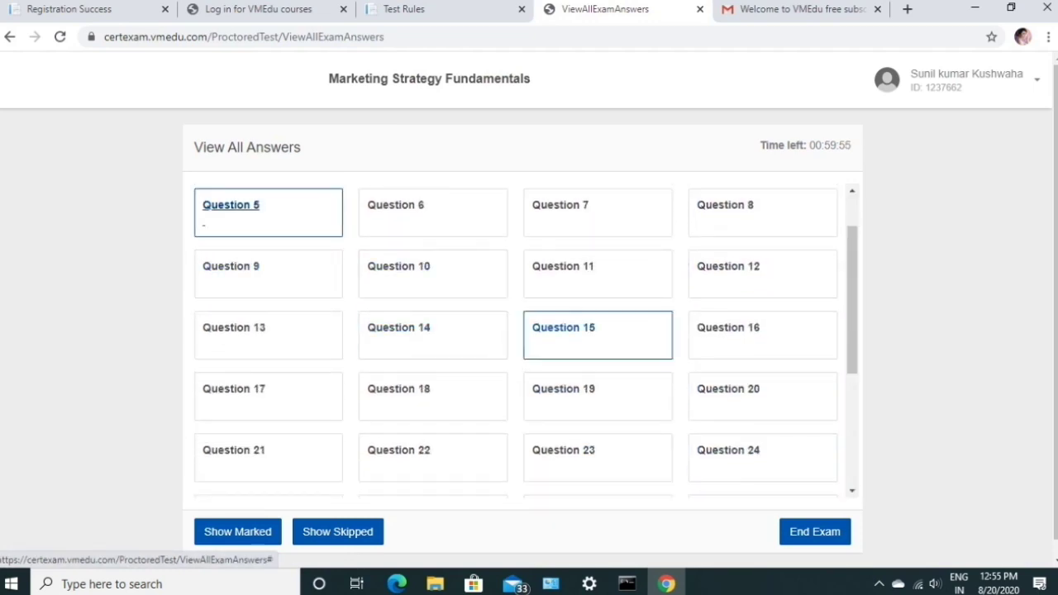
Answer Question 1 with choice 2, Operations, and Question 40 with choice 2, Research, continuing to the overview of all answers
scroll(595, 339, up, 1)
scroll(761, 397, down, 3)
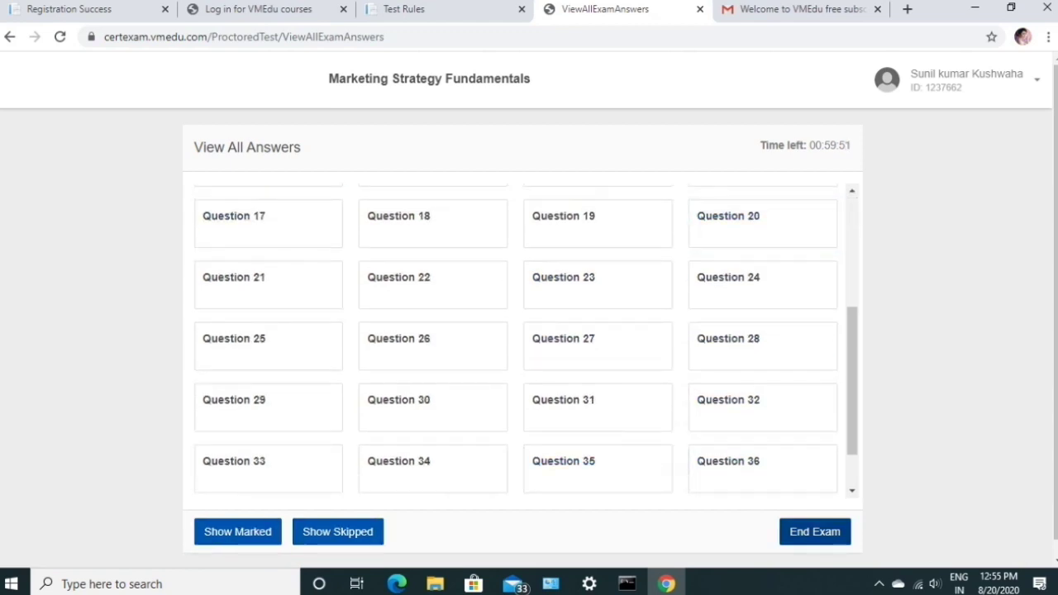
click(337, 532)
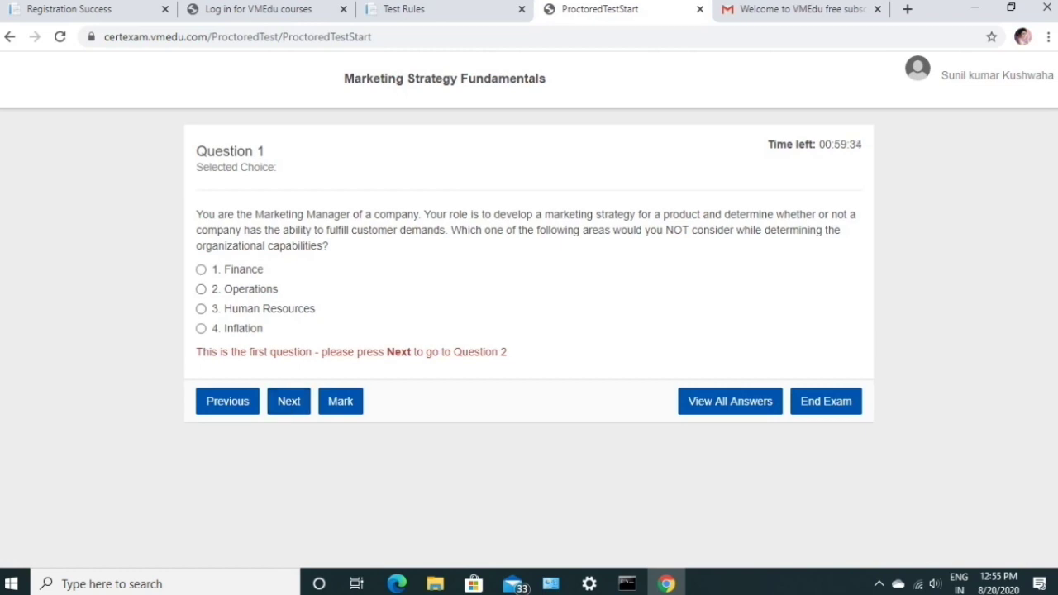
click(201, 289)
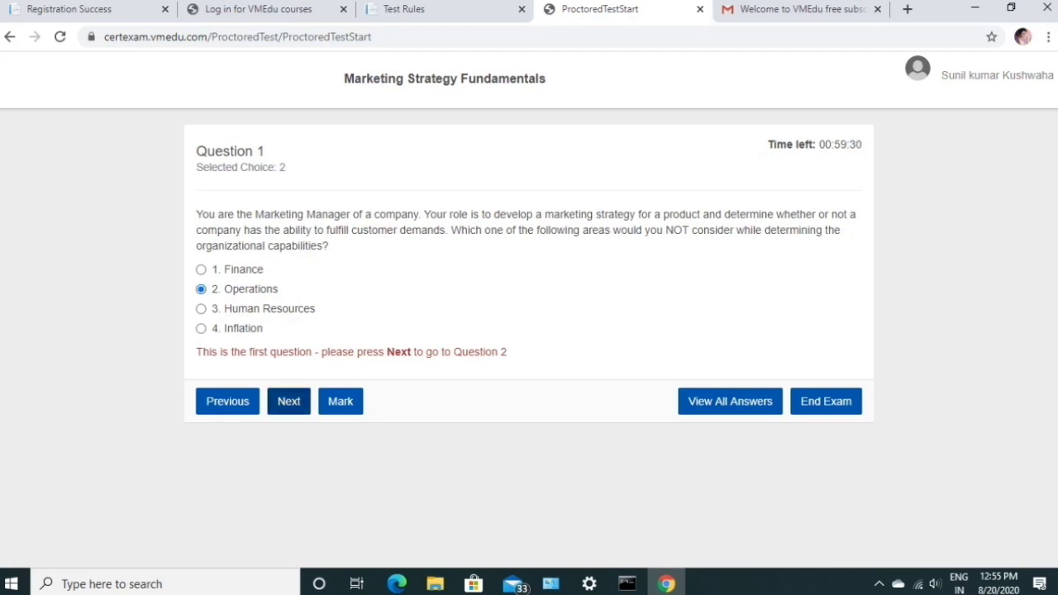
click(289, 401)
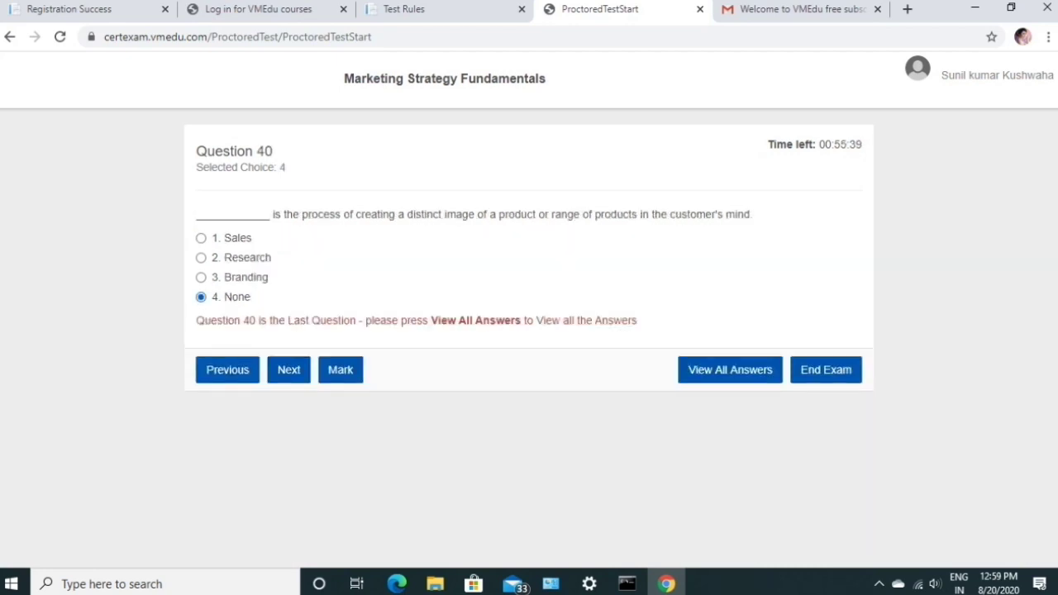
click(200, 257)
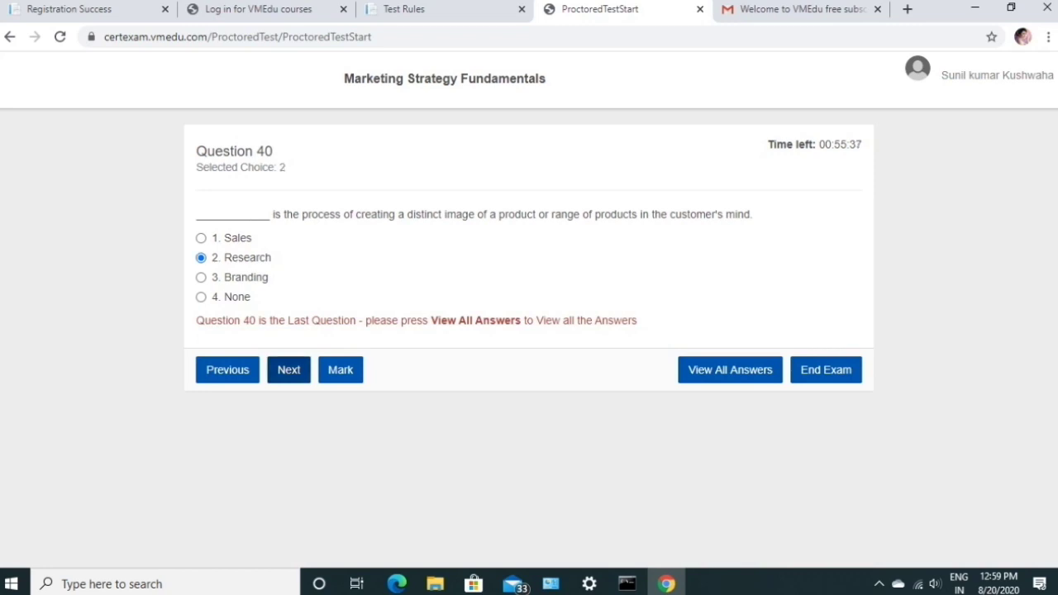
click(289, 370)
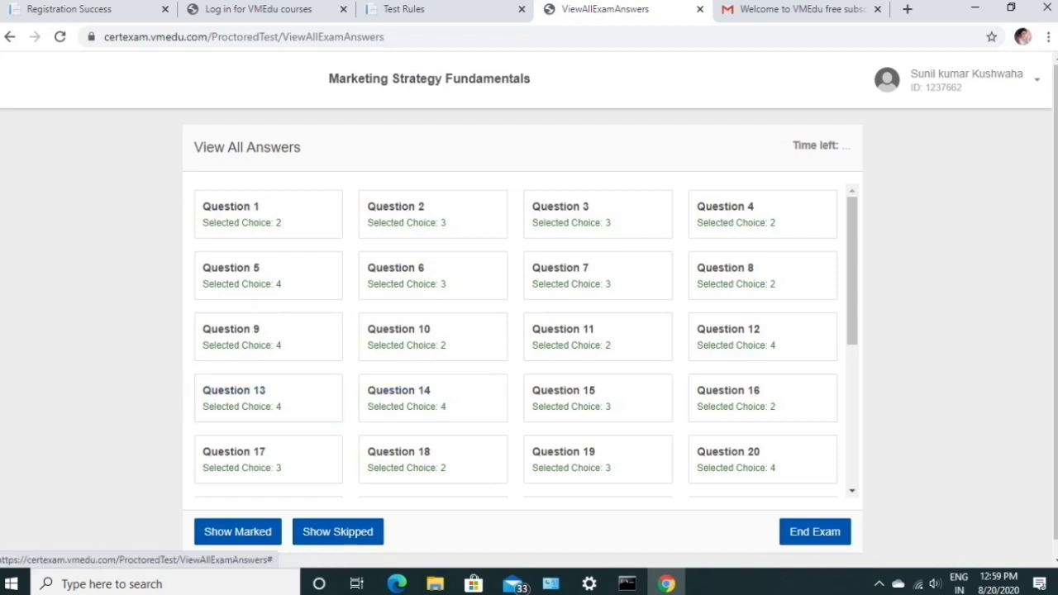
Review the selected choices for all 40 questions, end the exam and confirm its submission for evaluation
scroll(595, 373, down, 4)
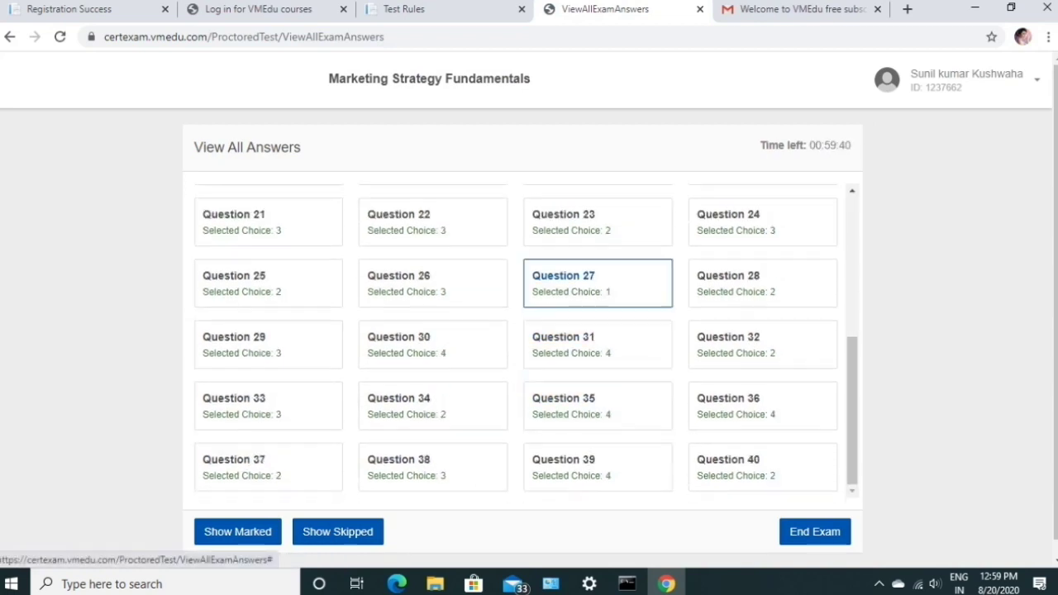
scroll(595, 372, up, 4)
scroll(596, 372, down, 2)
scroll(595, 256, down, 2)
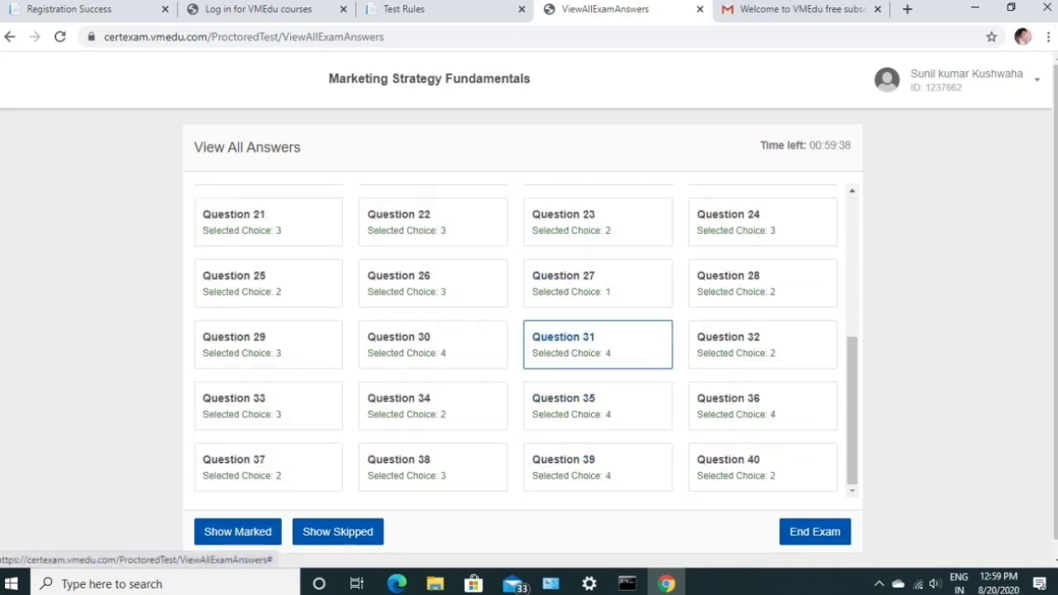
scroll(595, 401, up, 4)
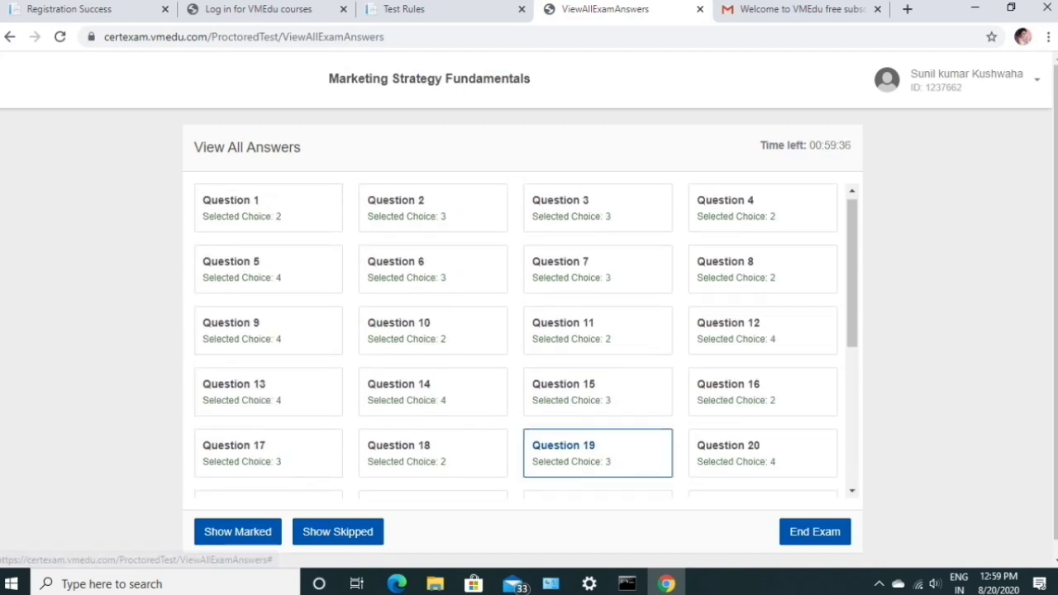
scroll(597, 337, down, 4)
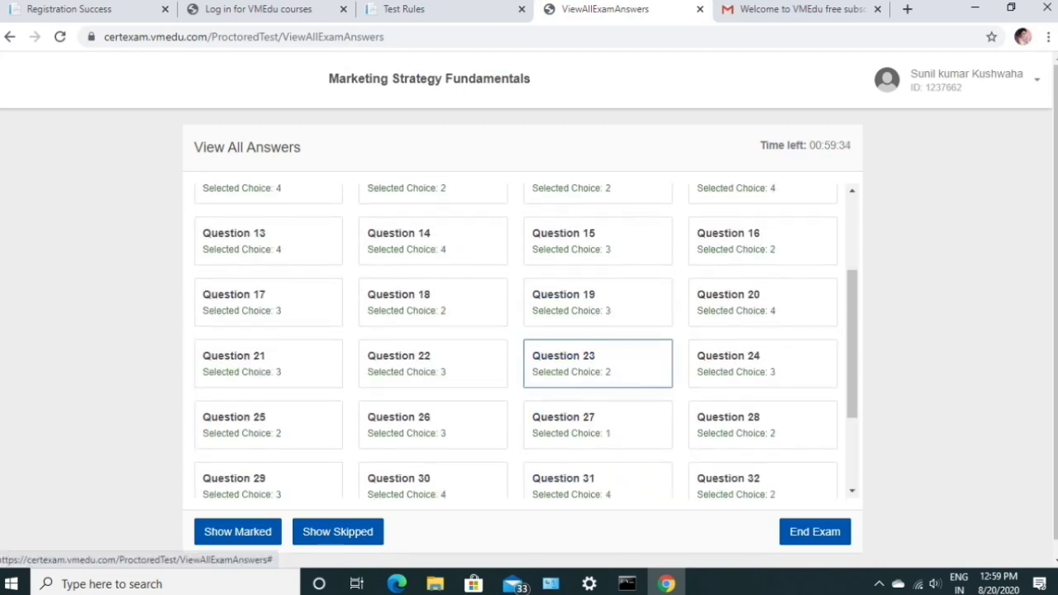
click(814, 532)
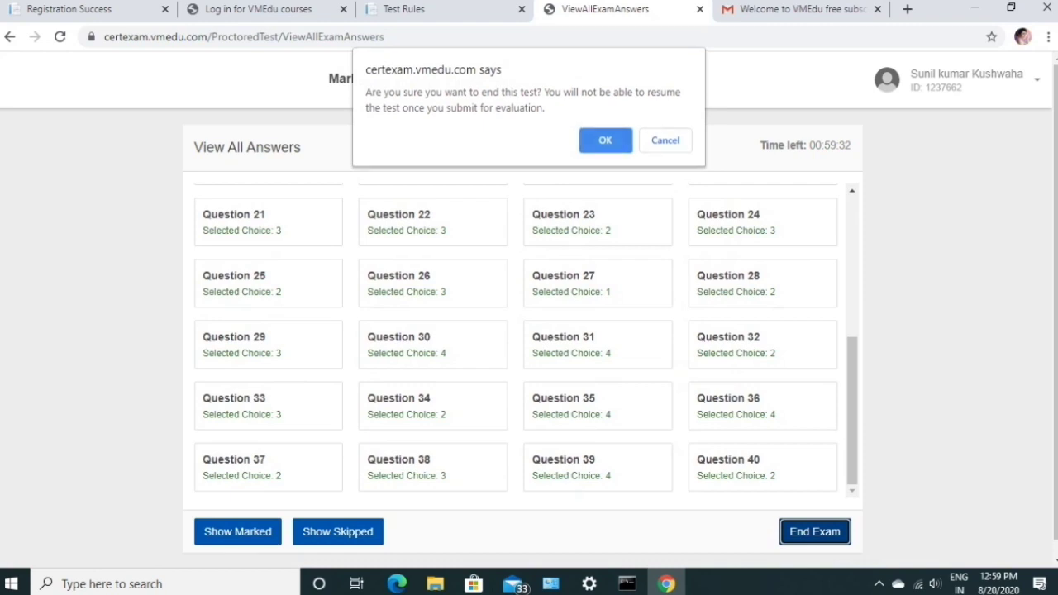
key(Return)
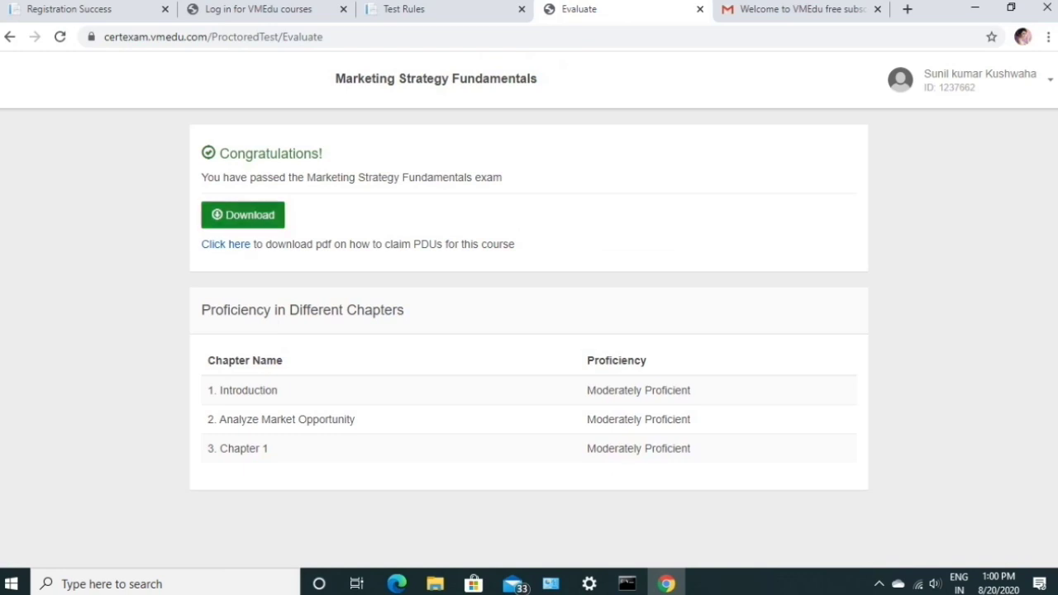
Download the Marketing Strategy Fundamentals certificate and open the PDF, zoomed out to show the whole page
click(242, 215)
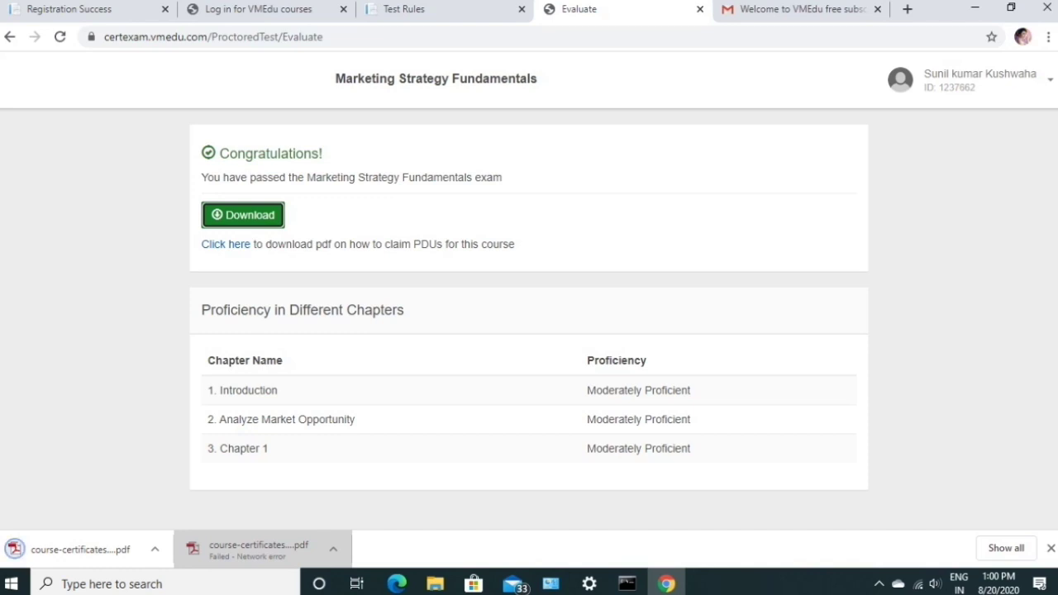
click(80, 549)
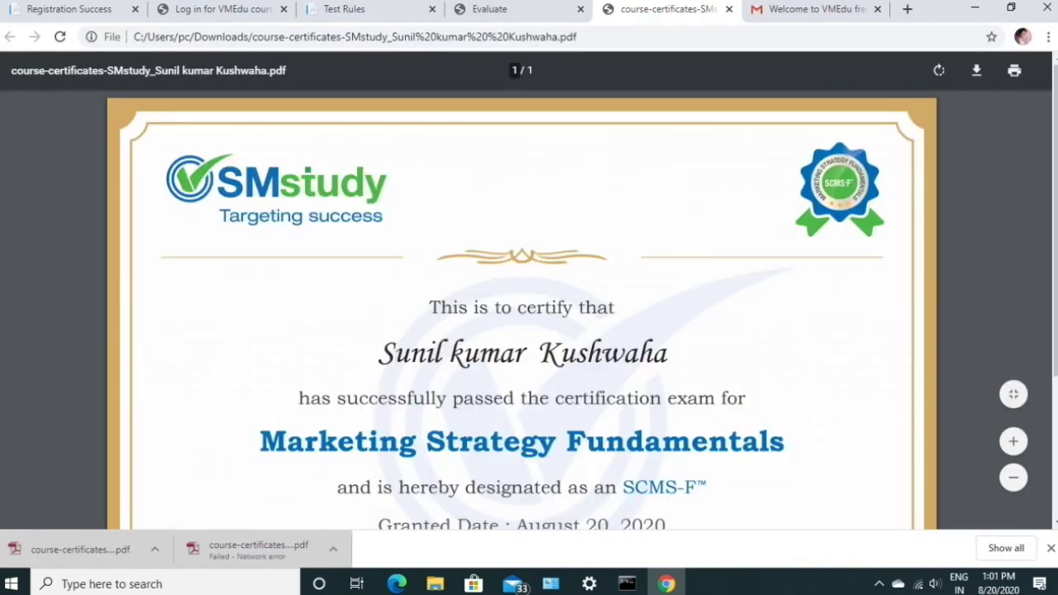
click(1013, 477)
click(1013, 477)
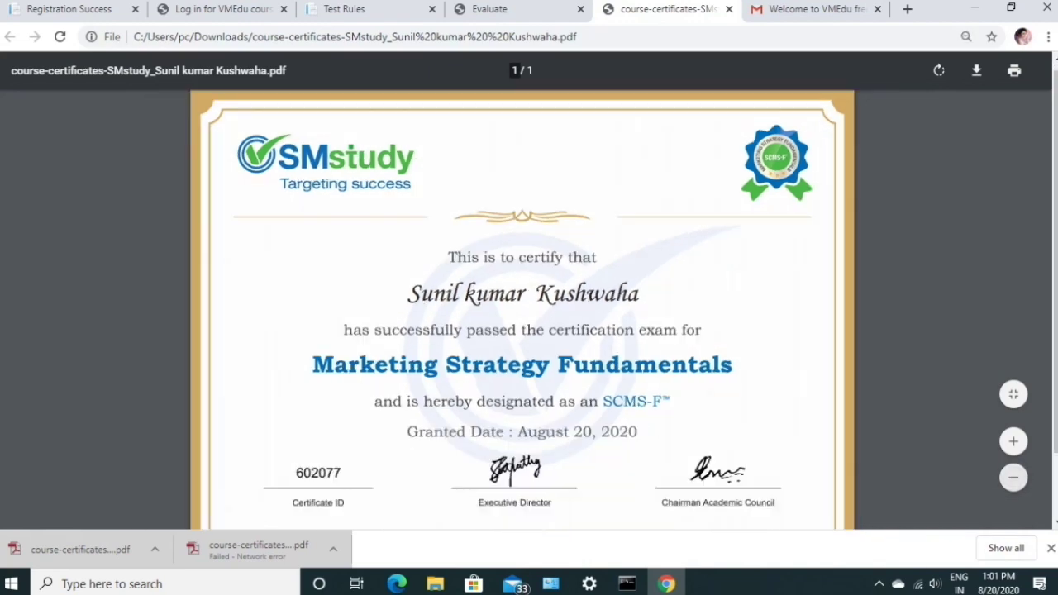
click(1013, 477)
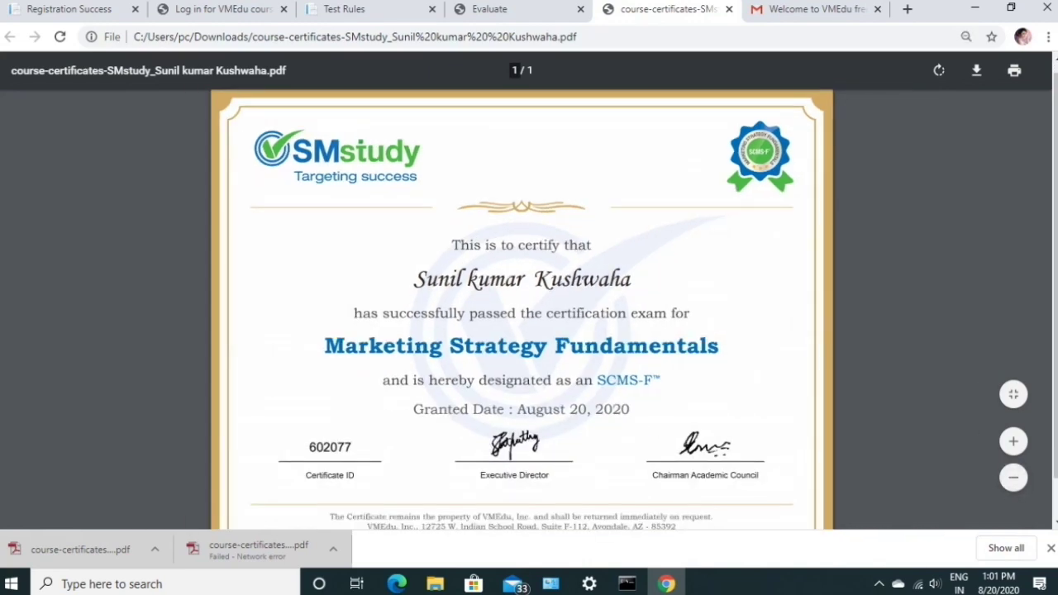
click(1014, 477)
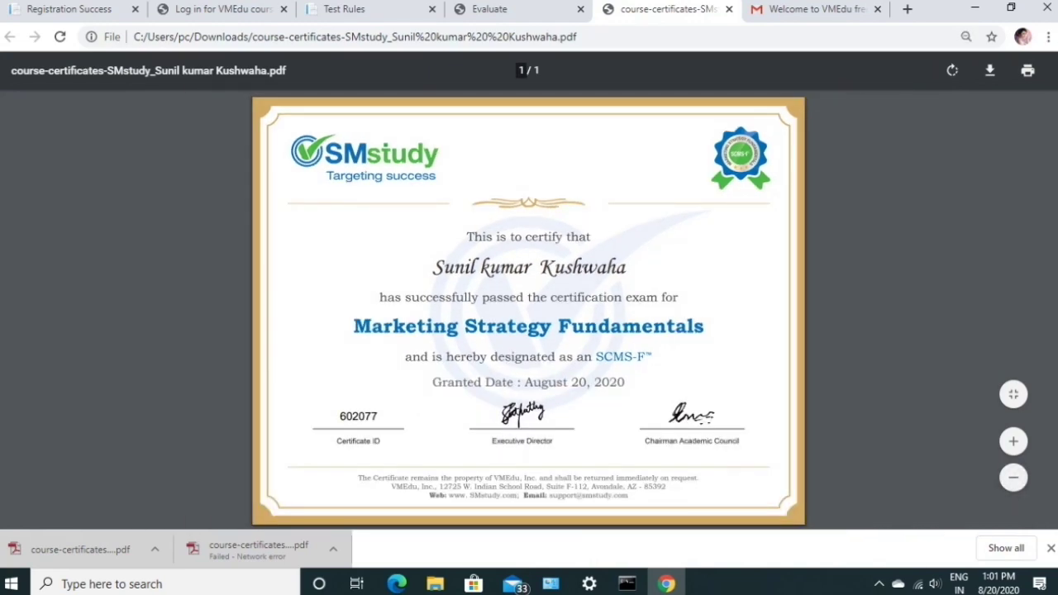